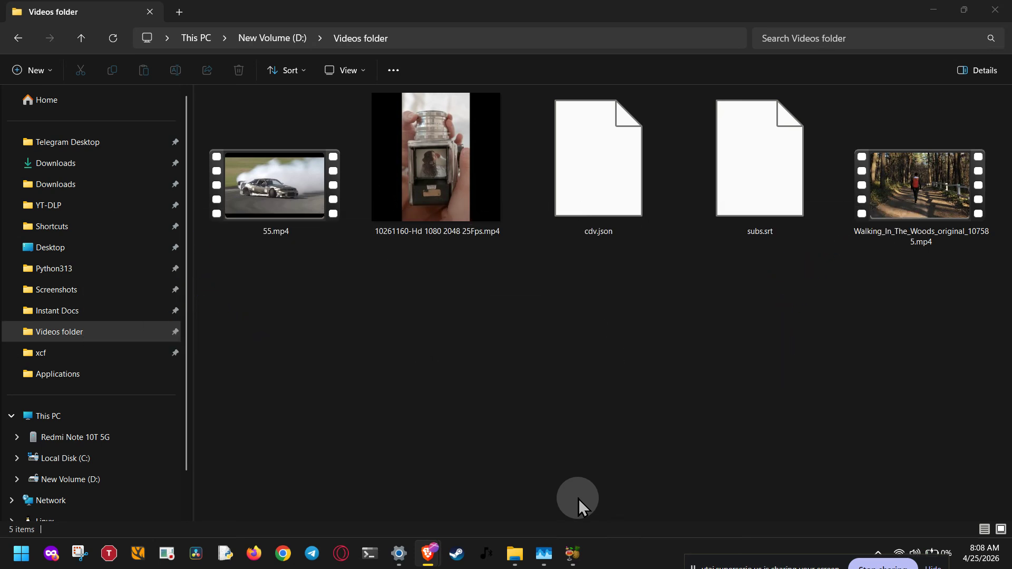
Switch to HandBrake and load 55.mp4 from the Videos folder as the source video
left_click(585, 555)
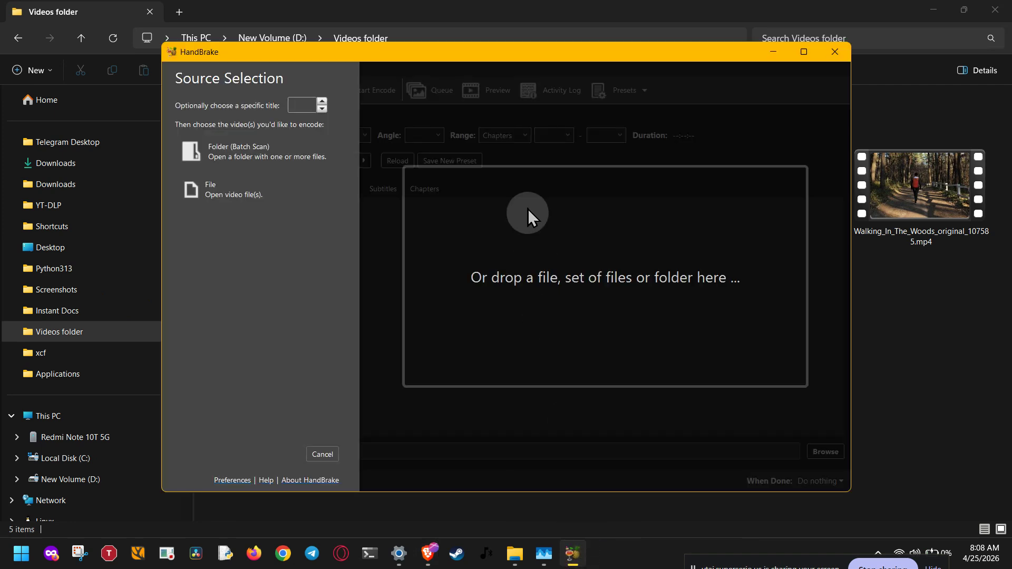
left_click_drag(545, 58, 592, 264)
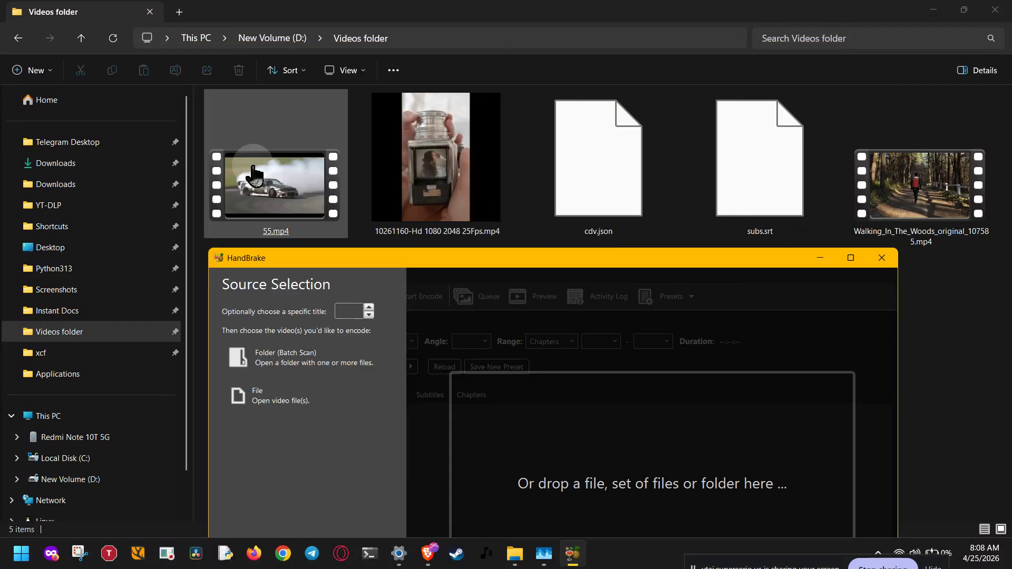
left_click_drag(255, 174, 576, 443)
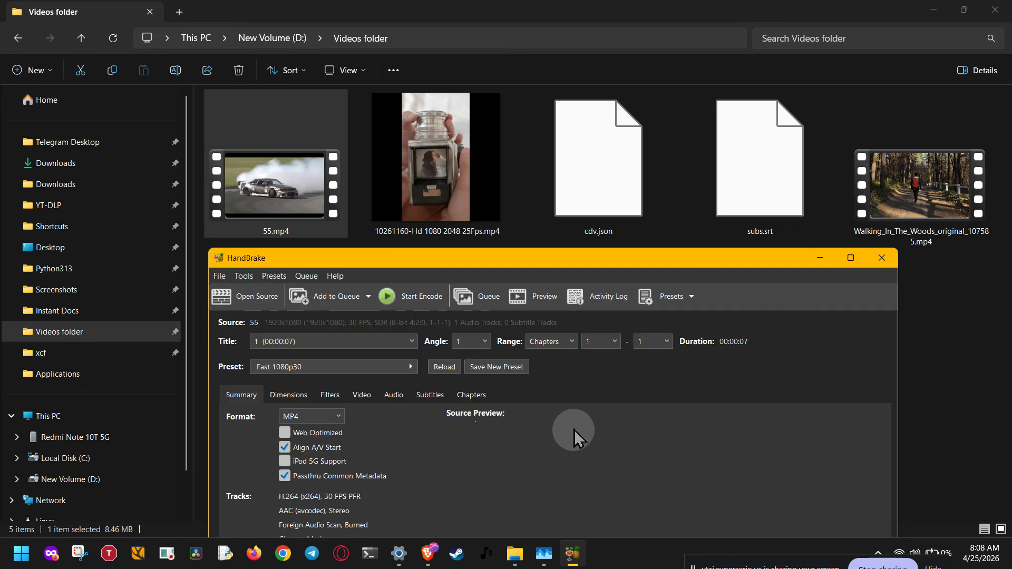
left_click_drag(581, 272, 565, 108)
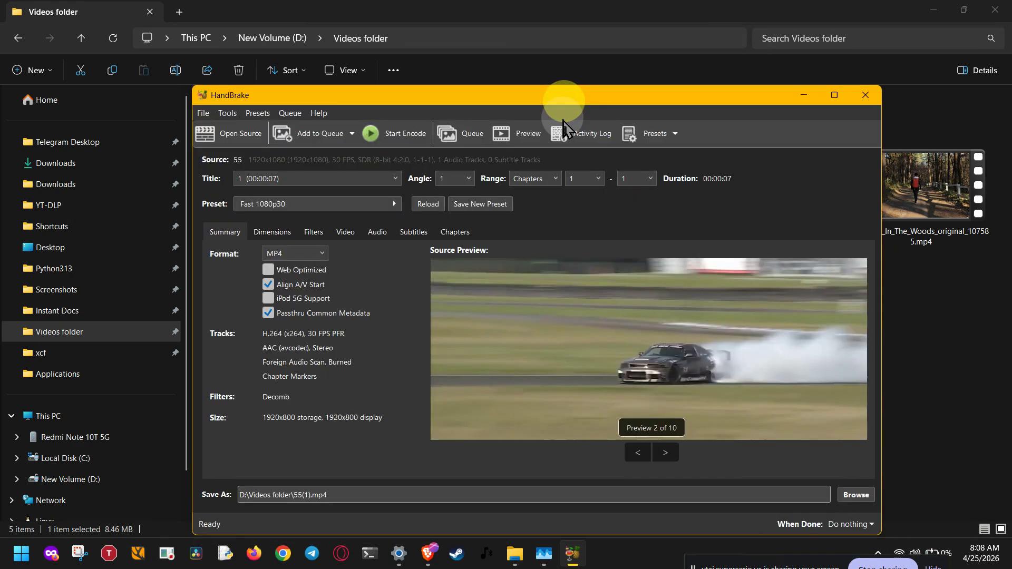
Choose the Fast 1080p30 preset and keep MP4 as the output format
left_click(400, 204)
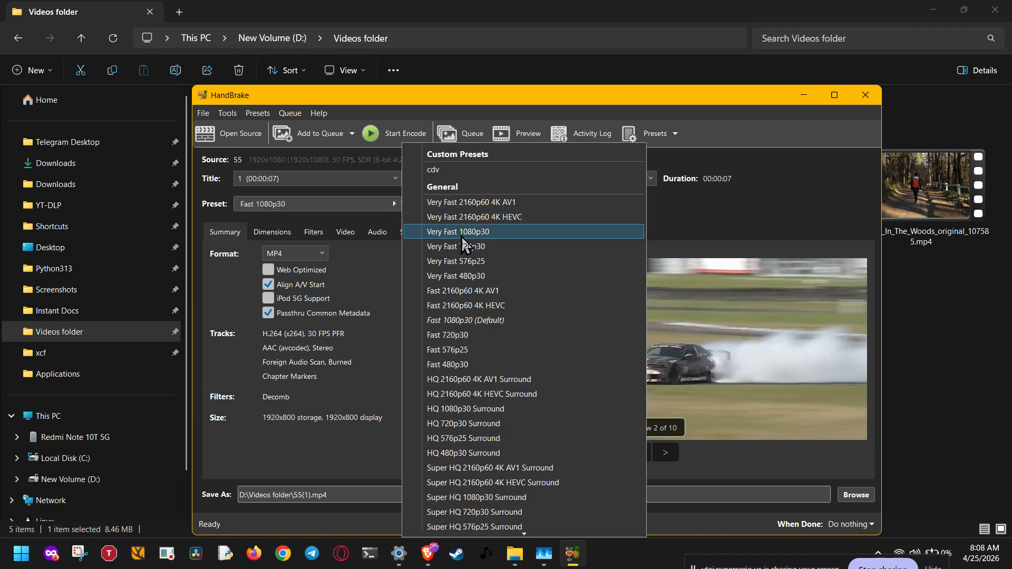
left_click(528, 321)
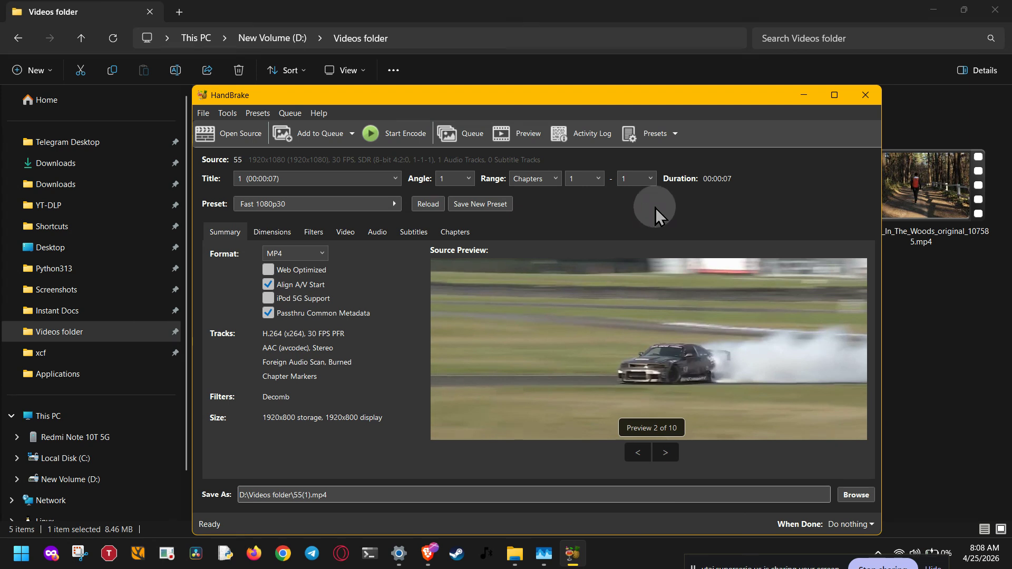
left_click(321, 254)
left_click(333, 264)
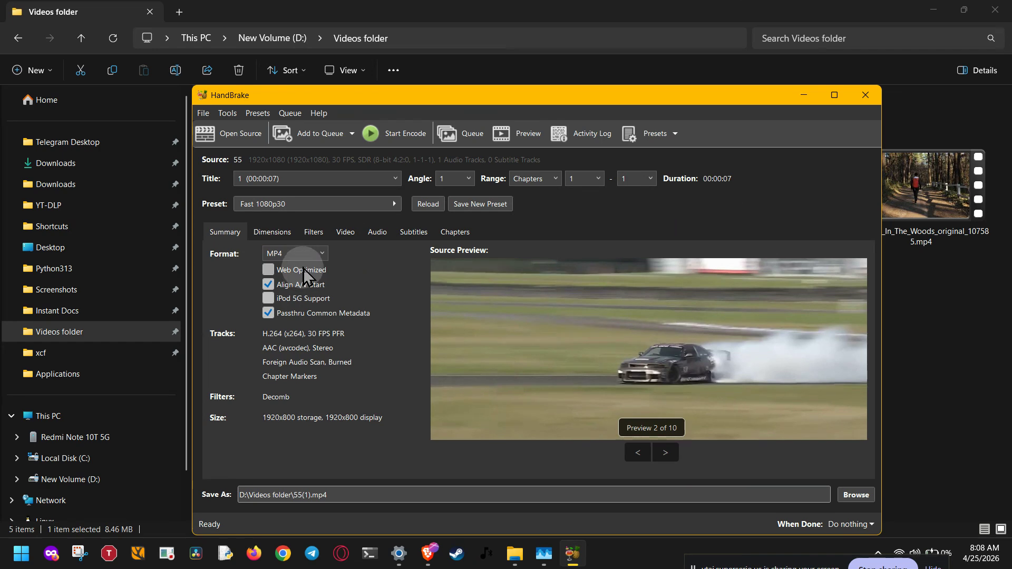
left_click(376, 260)
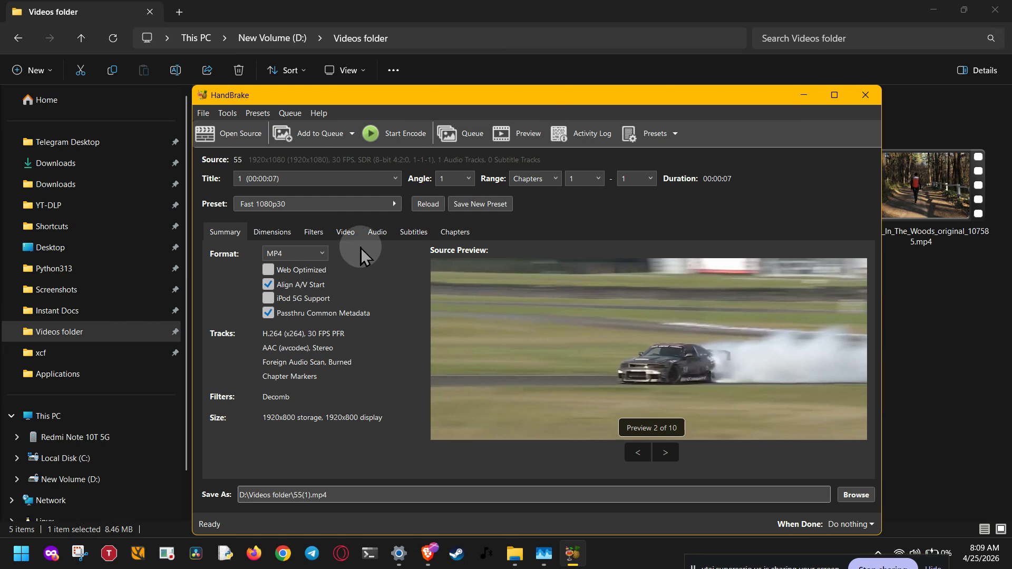
Try the H.265 (x265) video encoder and set it back to H.264 (x264)
left_click(343, 233)
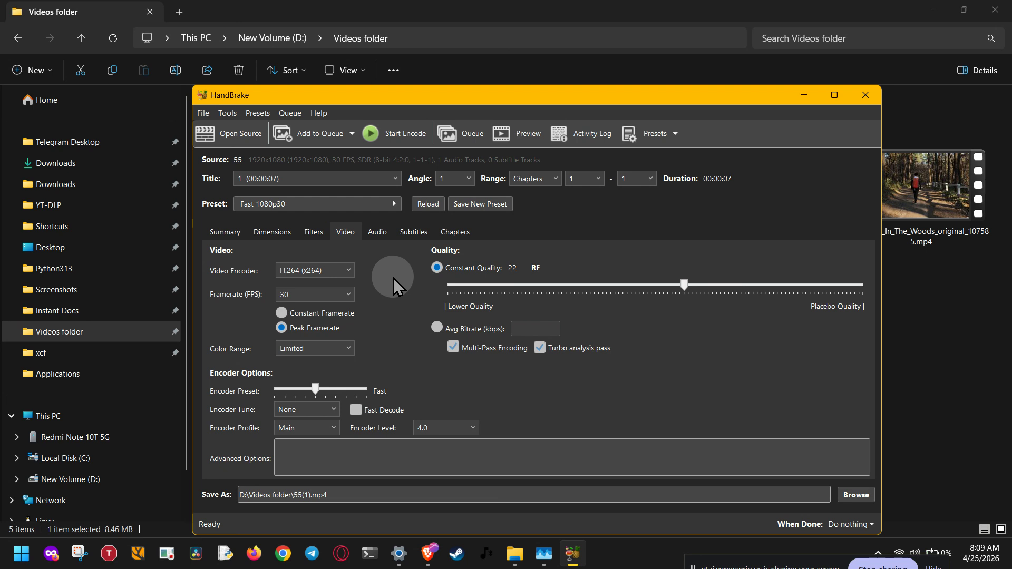
left_click(349, 271)
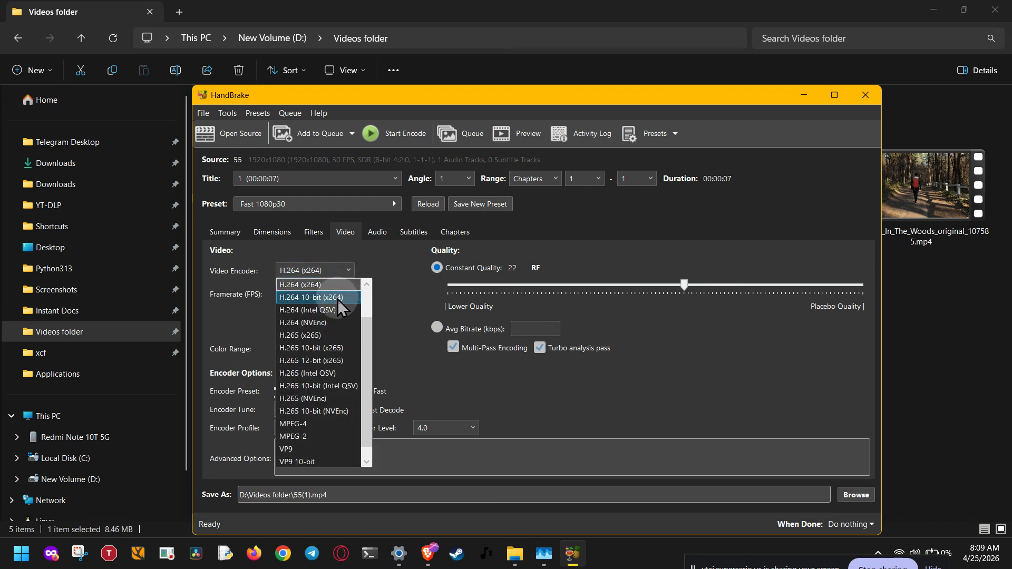
left_click(329, 335)
left_click(328, 271)
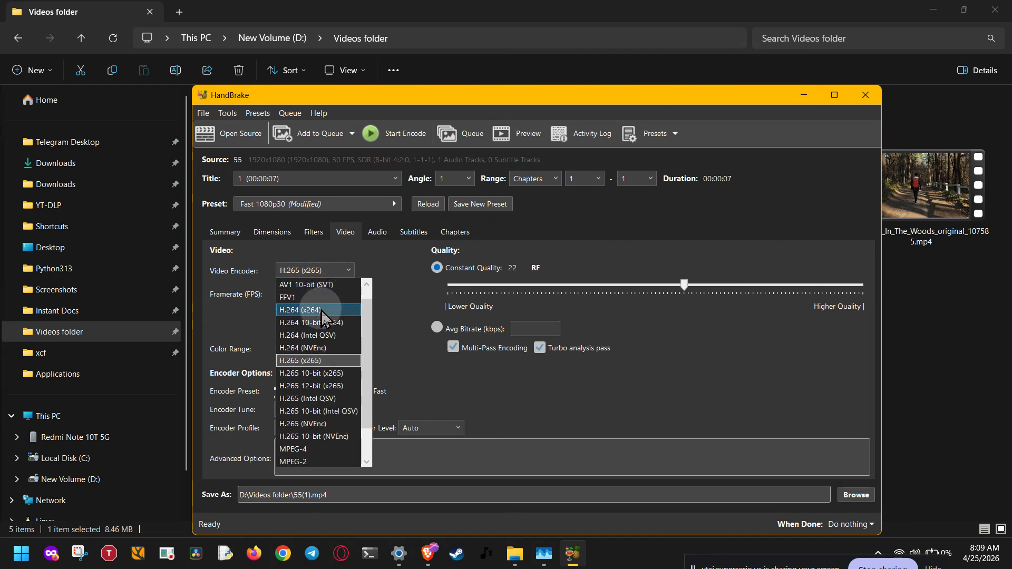
left_click(330, 310)
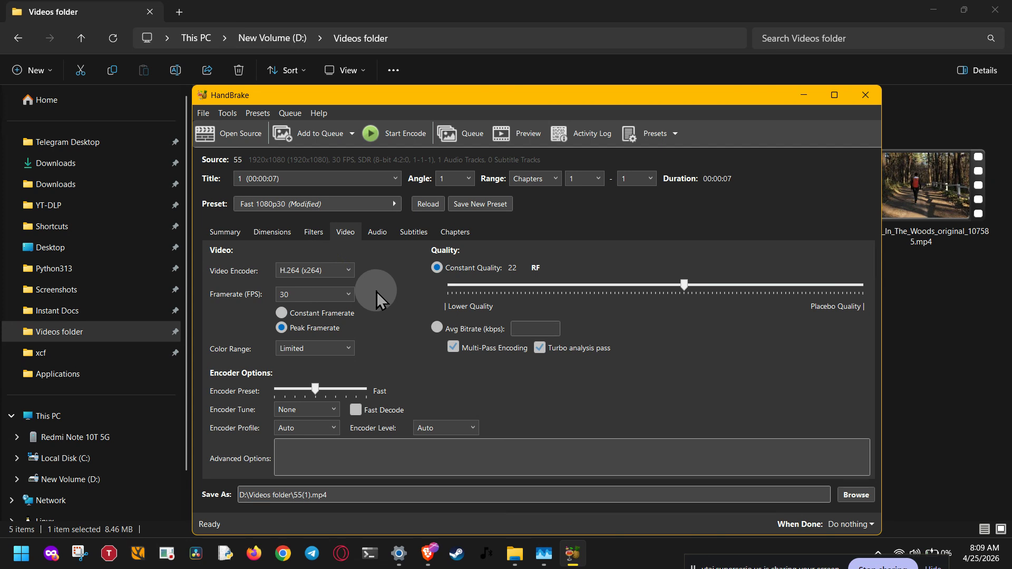
Set the video encoder to H.264 (NVEnc) and the framerate to Same as source
left_click(346, 271)
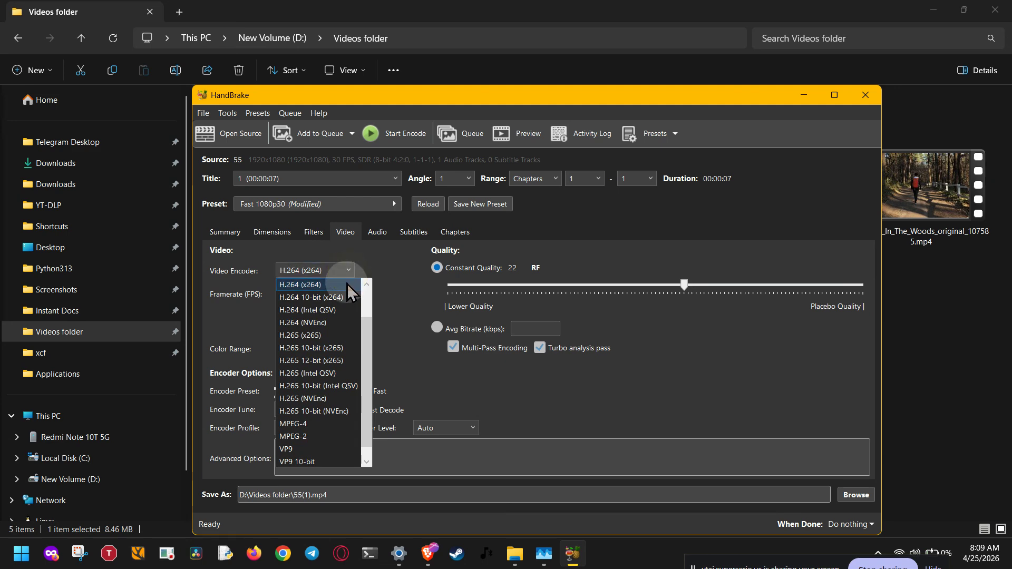
left_click(332, 322)
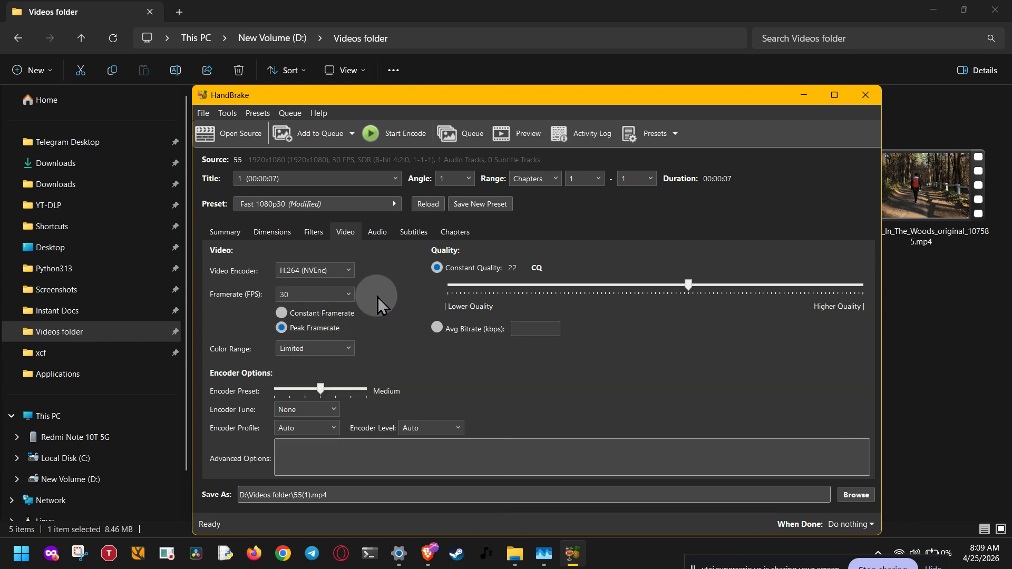
left_click(345, 271)
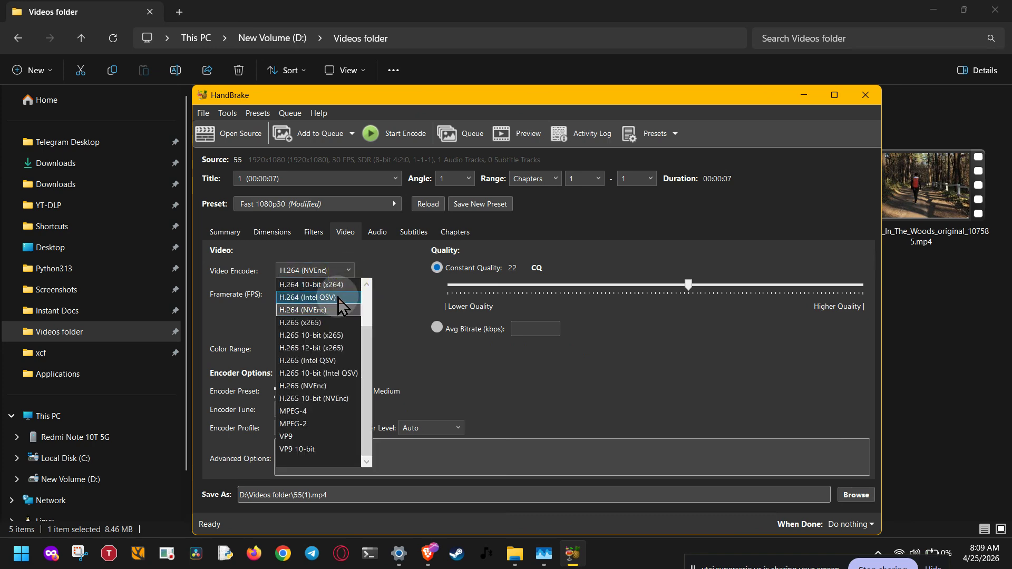
left_click(399, 308)
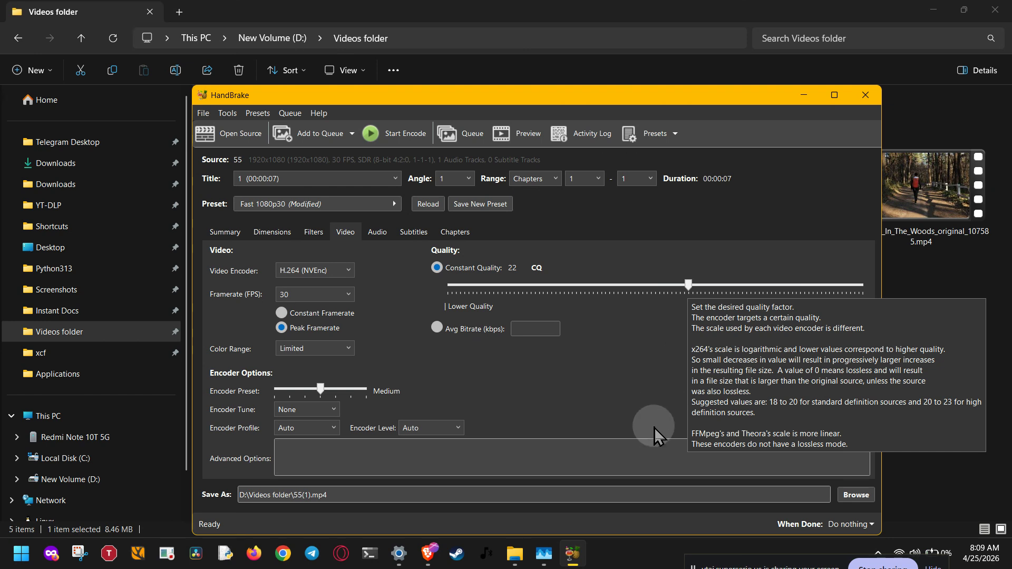
left_click(305, 297)
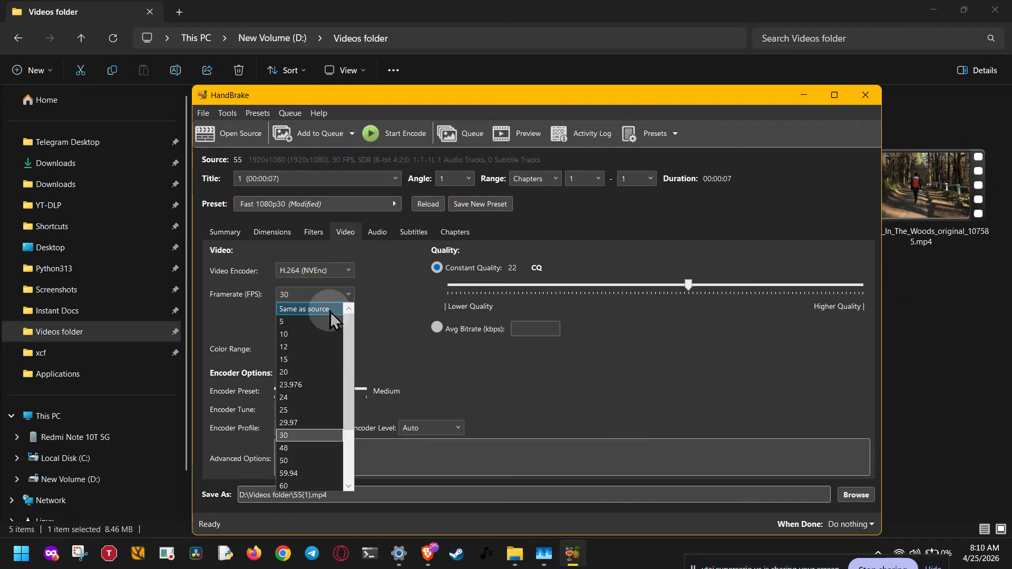
left_click(330, 315)
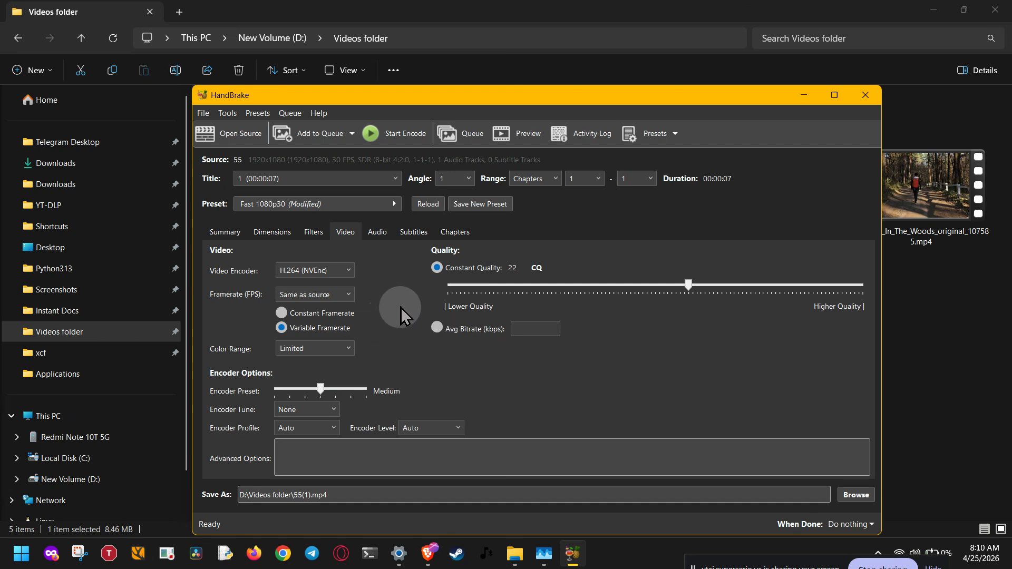
Look through the audio, subtitle, dimension and filter settings, and start encoding the video
left_click(388, 233)
left_click(413, 233)
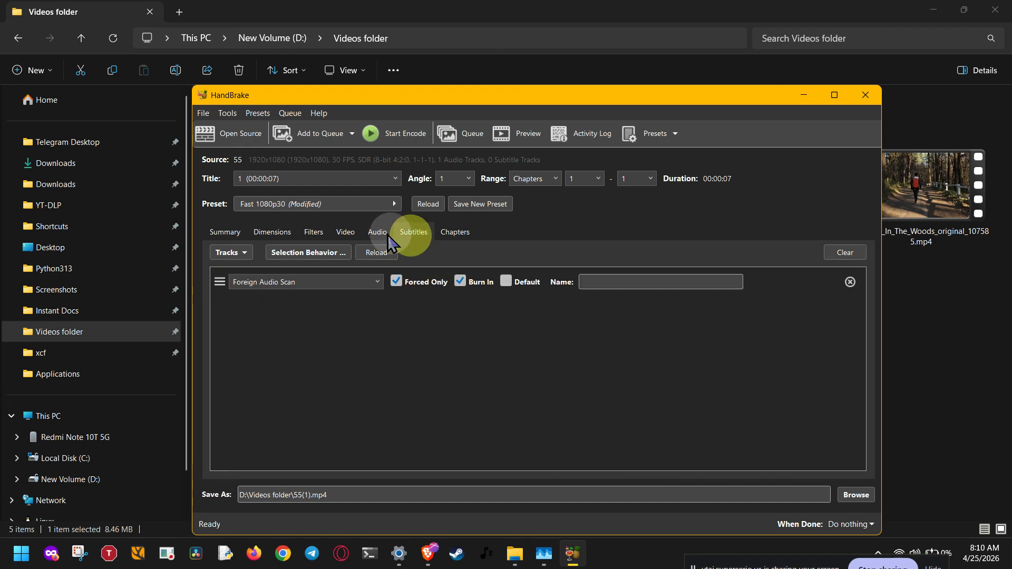
left_click(276, 235)
left_click(313, 234)
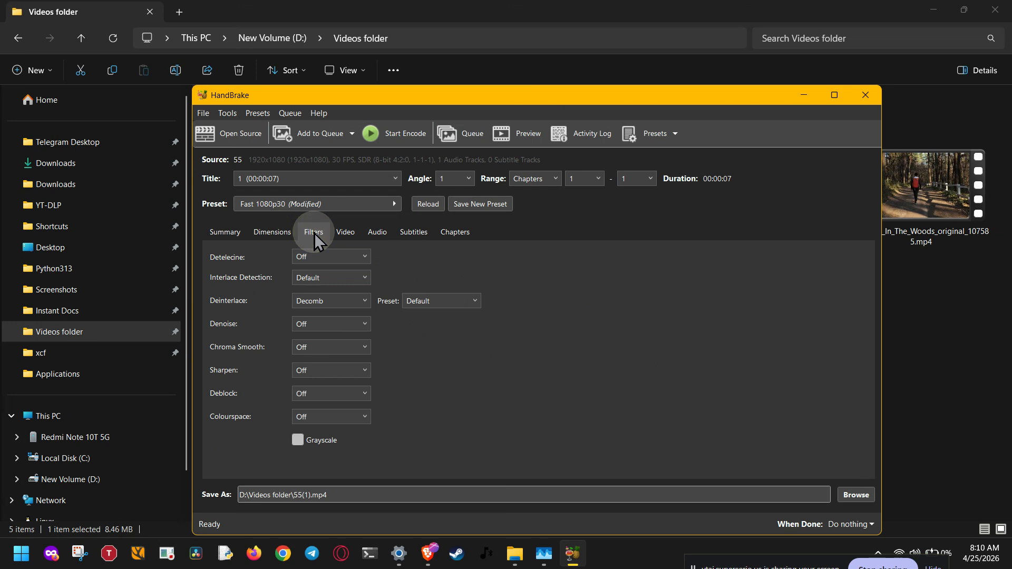
left_click(413, 138)
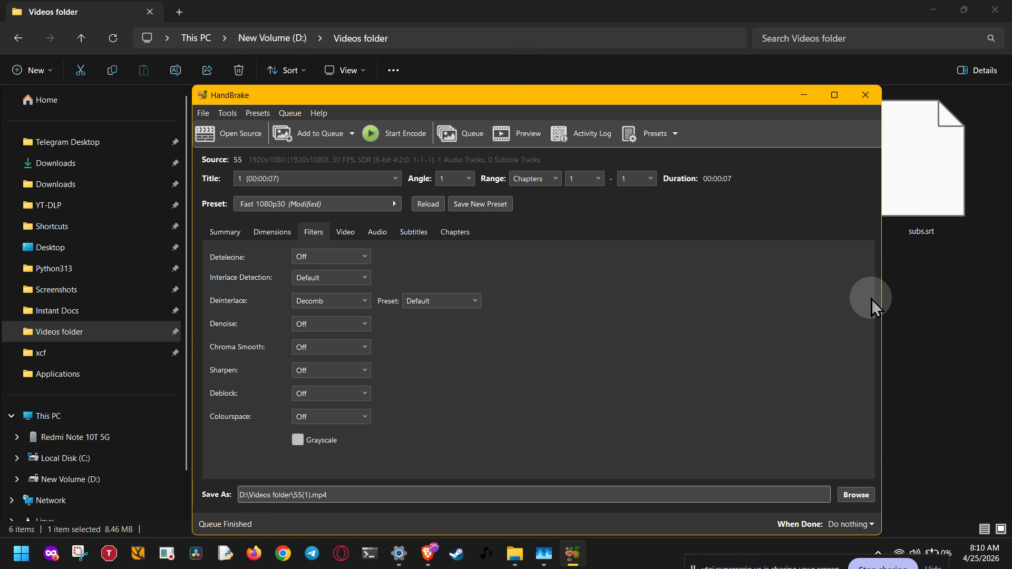
Select the encoded 55(1).mp4 in the Videos folder, and return to HandBrake to check the output file path
left_click(919, 325)
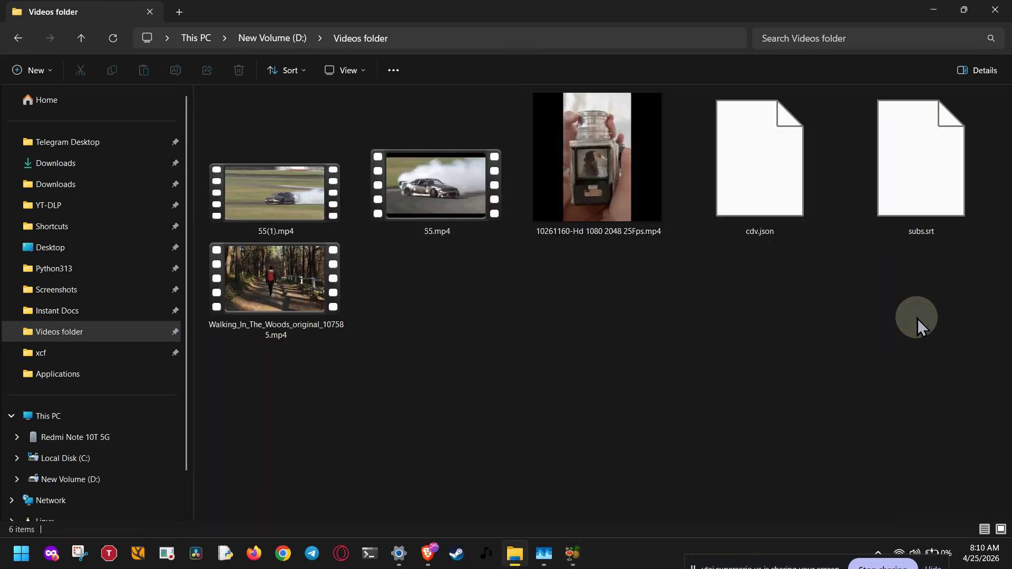
left_click(311, 226)
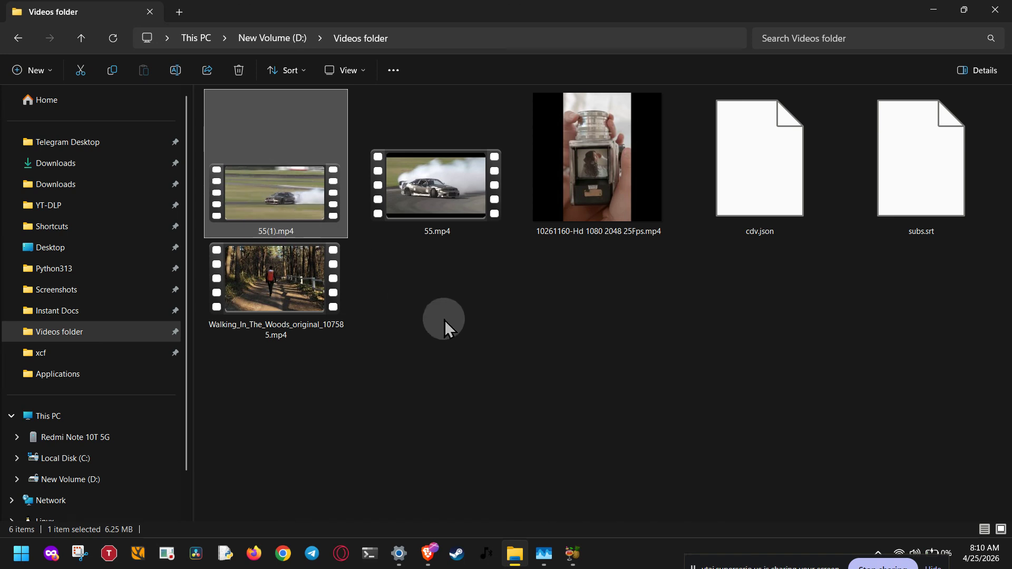
left_click(574, 552)
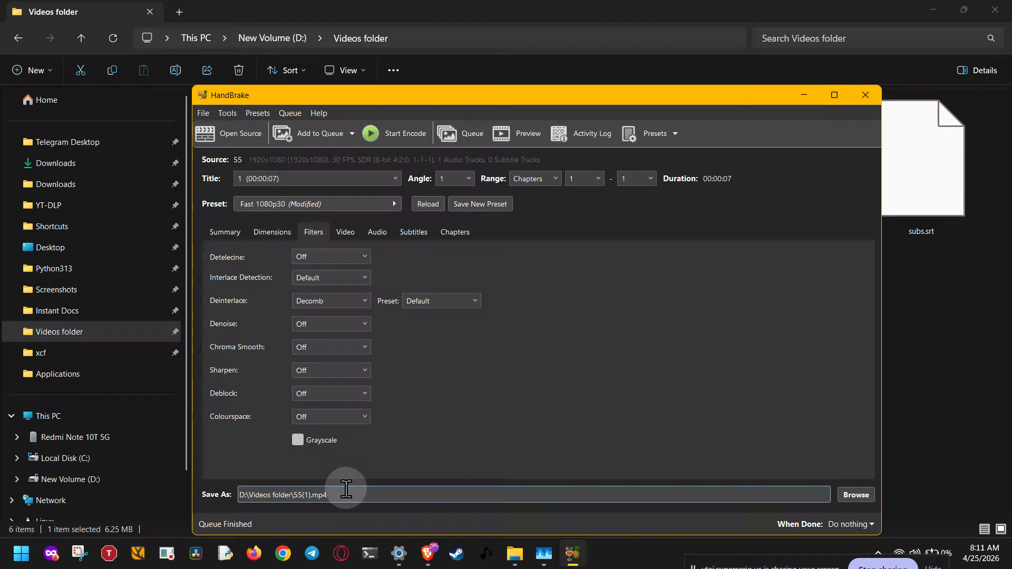
left_click_drag(325, 494, 230, 492)
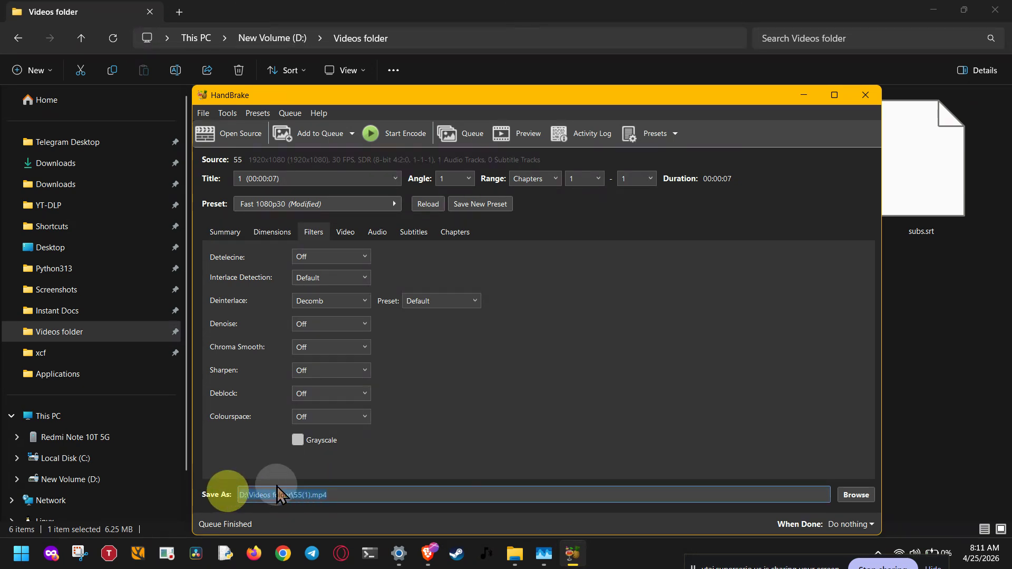
left_click(520, 494)
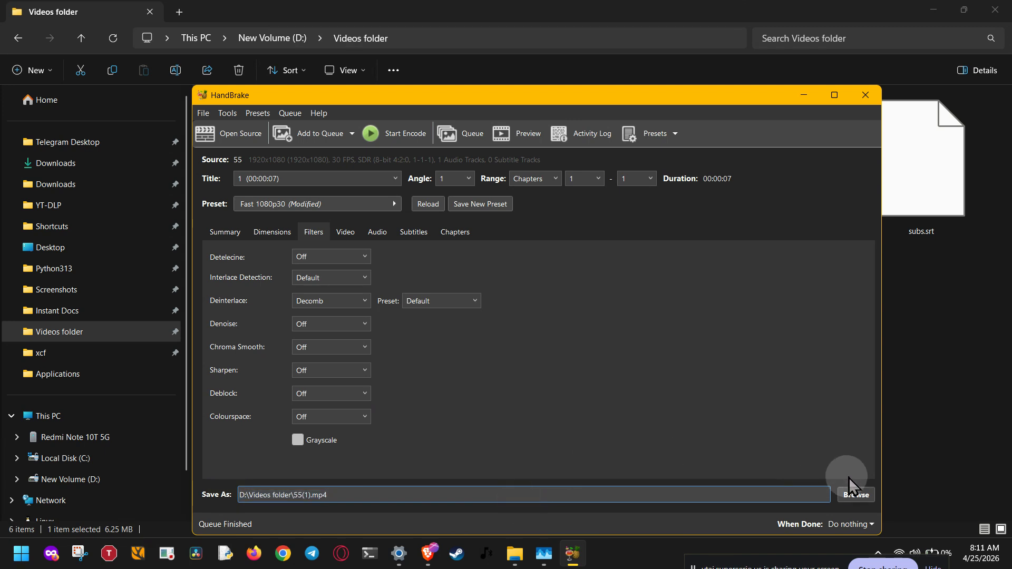